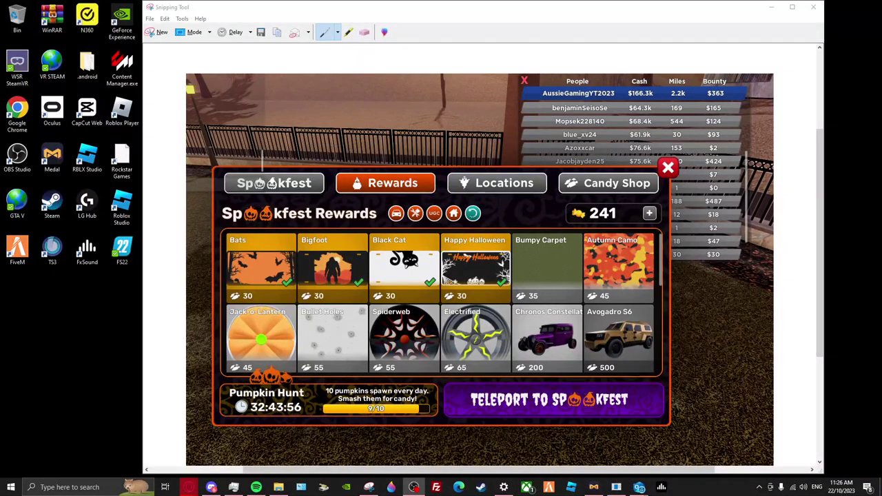
- Close the Snipping Tool capture of the Spookfest rewards screen, leaving the desktop clear
{"action": "left_click", "coordinate": [771, 8]}
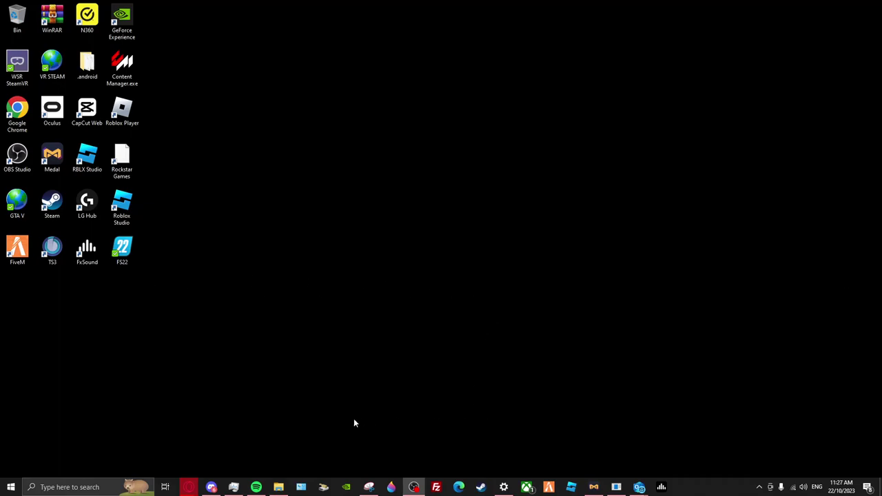
{"action": "left_click", "coordinate": [211, 488]}
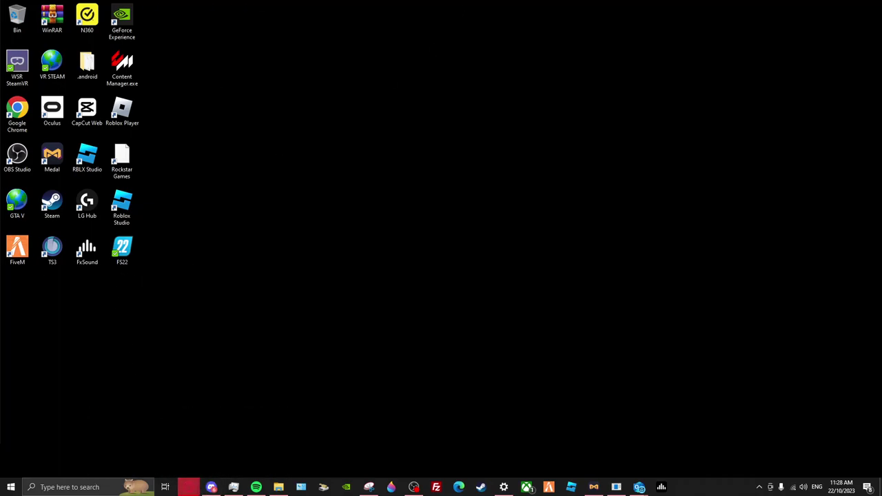
- Restore Opera GX and load clearlydev.com in the Driving Empire post tab
{"action": "left_click", "coordinate": [413, 487]}
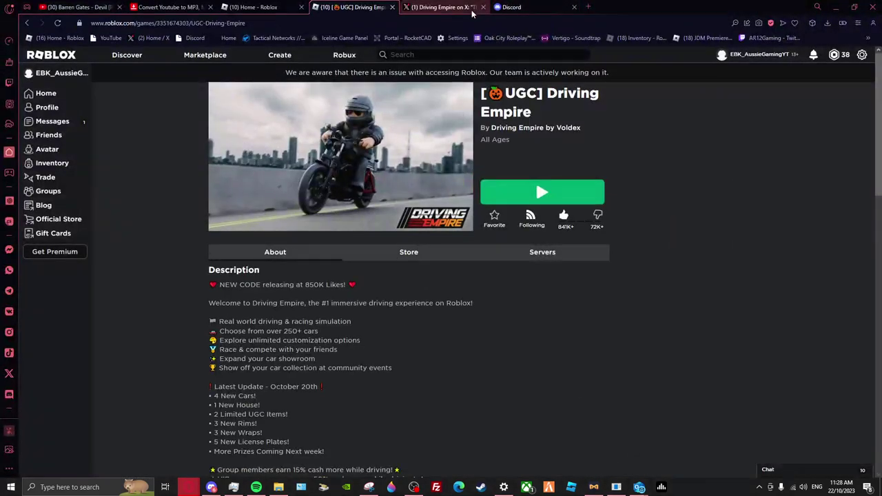
{"action": "left_click", "coordinate": [441, 7]}
{"action": "left_click", "coordinate": [415, 24]}
{"action": "type", "text": "cle"}
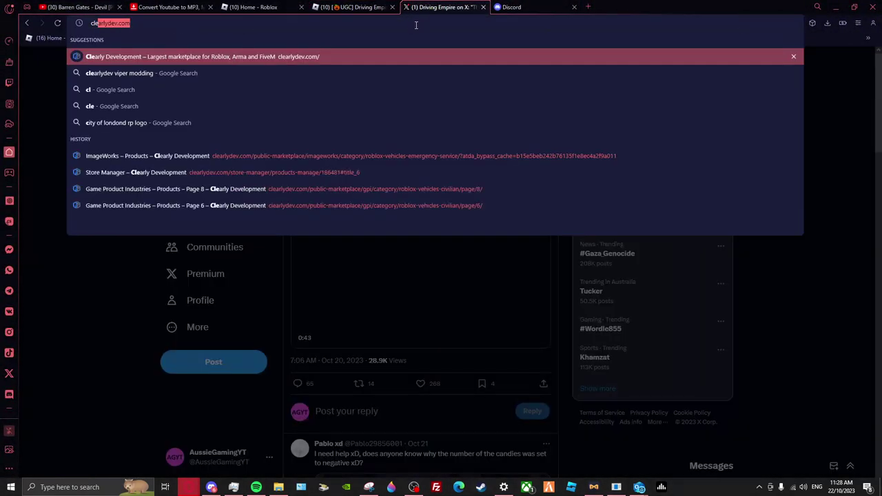
{"action": "type", "text": "arly"}
{"action": "key", "text": "Return"}
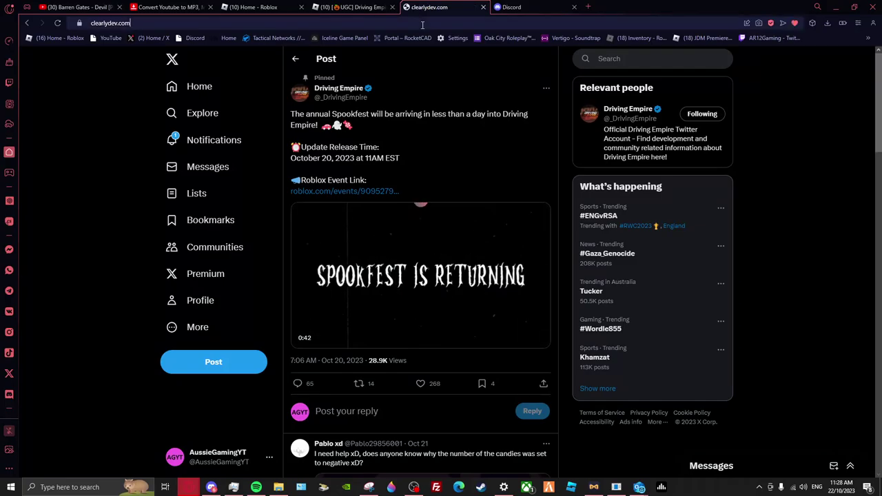
- Open the saved ImageWorks emergency-service vehicle listings page from the address-bar history
{"action": "left_click", "coordinate": [422, 25]}
{"action": "type", "text": "imageworks"}
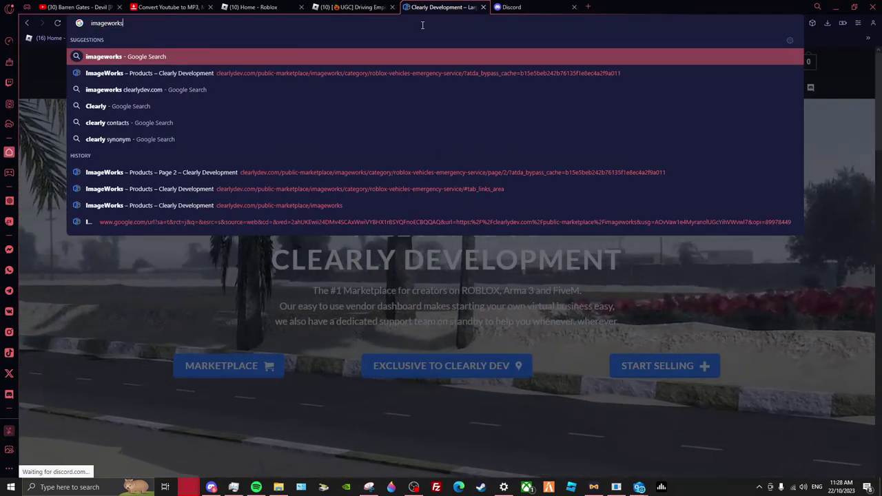
{"action": "key", "text": "Down"}
{"action": "key", "text": "Return"}
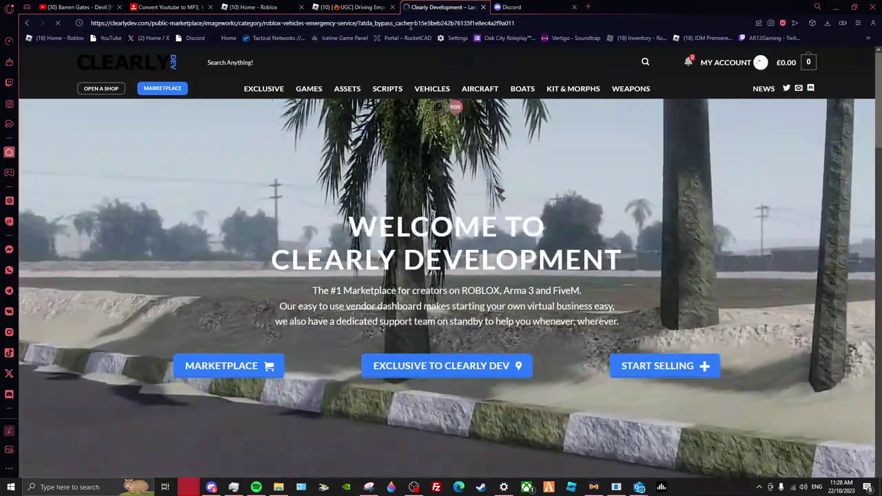
{"action": "scroll", "coordinate": [372, 184], "scroll_direction": "down", "scroll_amount": 2}
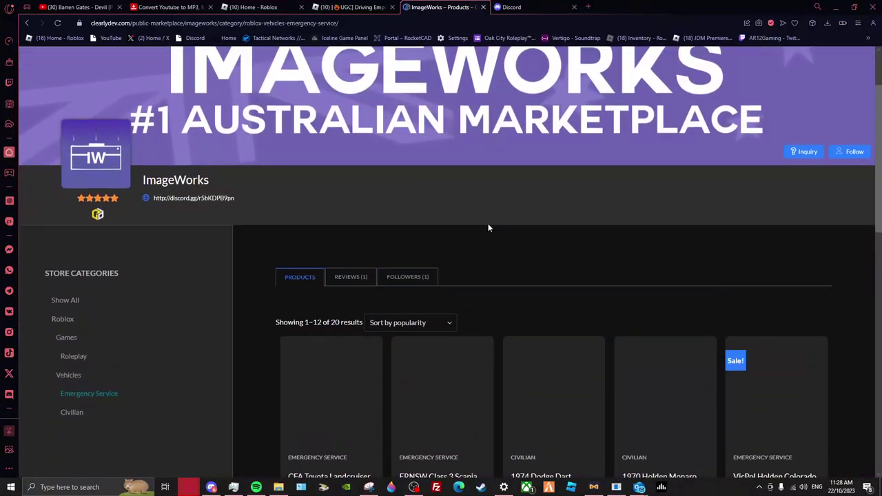
{"action": "scroll", "coordinate": [488, 224], "scroll_direction": "down", "scroll_amount": 3}
{"action": "scroll", "coordinate": [488, 173], "scroll_direction": "down", "scroll_amount": 3}
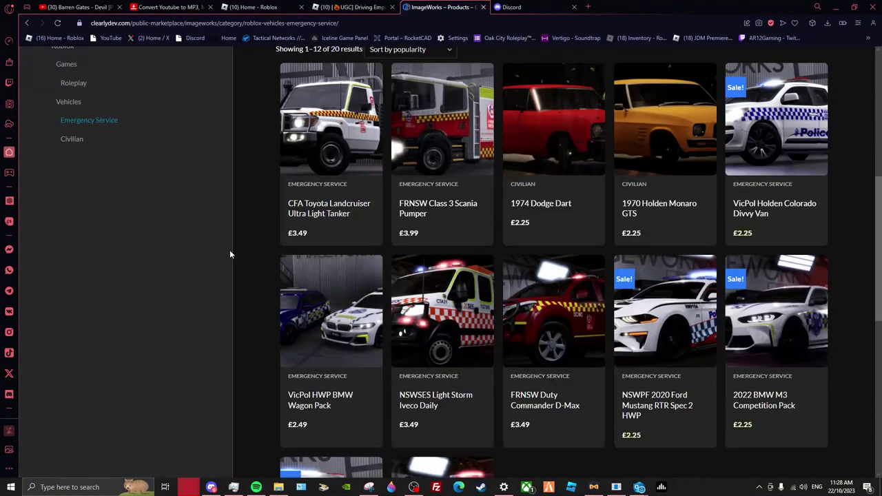
{"action": "scroll", "coordinate": [233, 250], "scroll_direction": "up", "scroll_amount": 1}
{"action": "scroll", "coordinate": [234, 250], "scroll_direction": "down", "scroll_amount": 2}
{"action": "scroll", "coordinate": [248, 250], "scroll_direction": "up", "scroll_amount": 1}
{"action": "scroll", "coordinate": [259, 253], "scroll_direction": "down", "scroll_amount": 1}
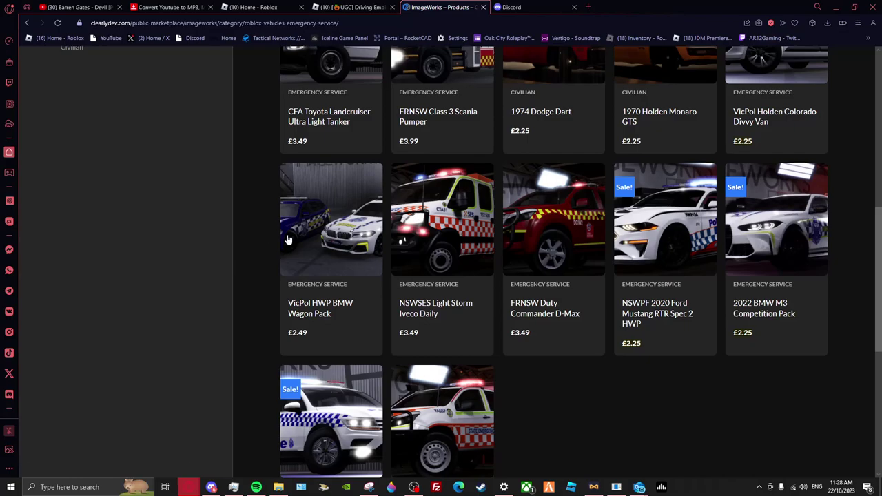
{"action": "scroll", "coordinate": [256, 262], "scroll_direction": "down", "scroll_amount": 3}
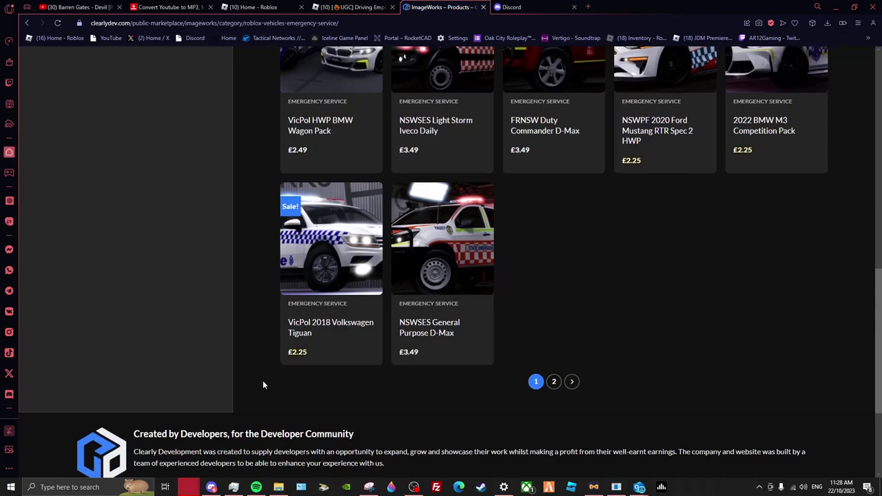
{"action": "scroll", "coordinate": [262, 383], "scroll_direction": "up", "scroll_amount": 3}
{"action": "scroll", "coordinate": [262, 384], "scroll_direction": "up", "scroll_amount": 3}
{"action": "scroll", "coordinate": [263, 380], "scroll_direction": "up", "scroll_amount": 3}
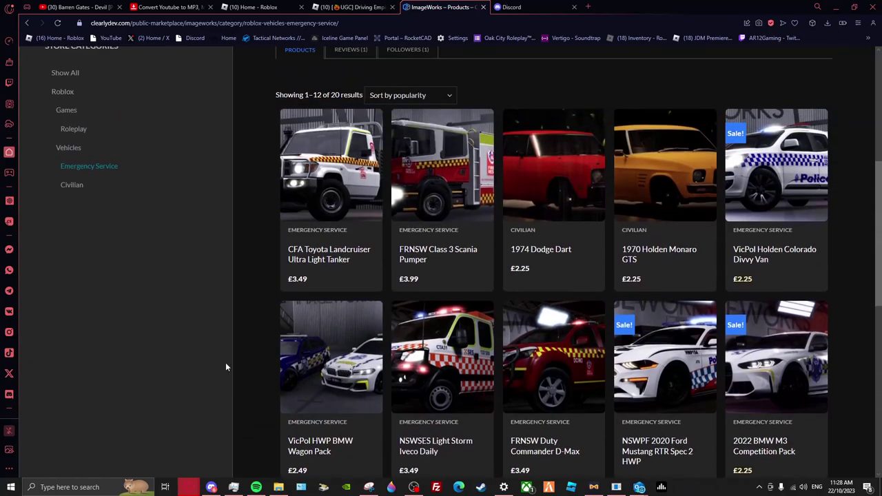
{"action": "scroll", "coordinate": [263, 381], "scroll_direction": "up", "scroll_amount": 2}
{"action": "left_click", "coordinate": [511, 7]}
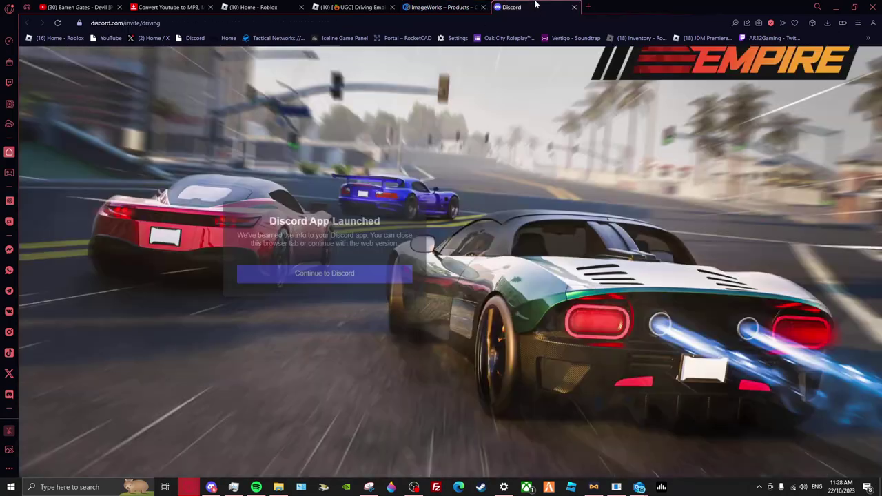
{"action": "left_click", "coordinate": [574, 7]}
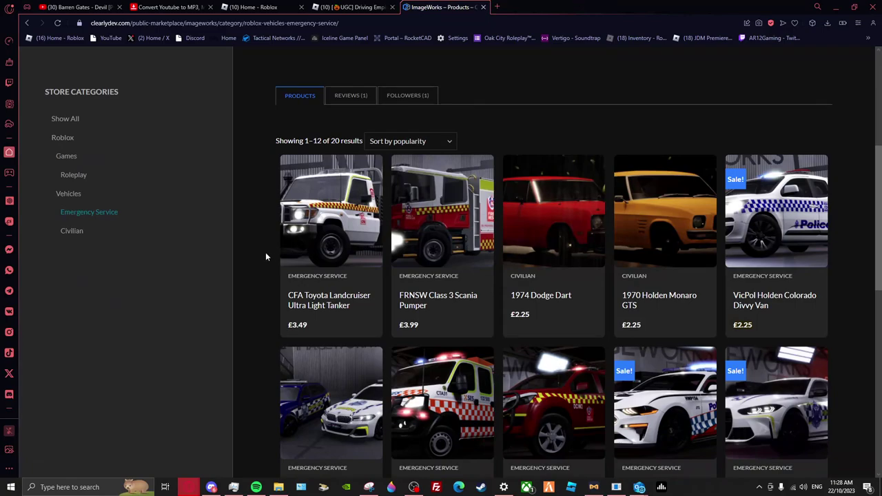
{"action": "scroll", "coordinate": [259, 255], "scroll_direction": "down", "scroll_amount": 1}
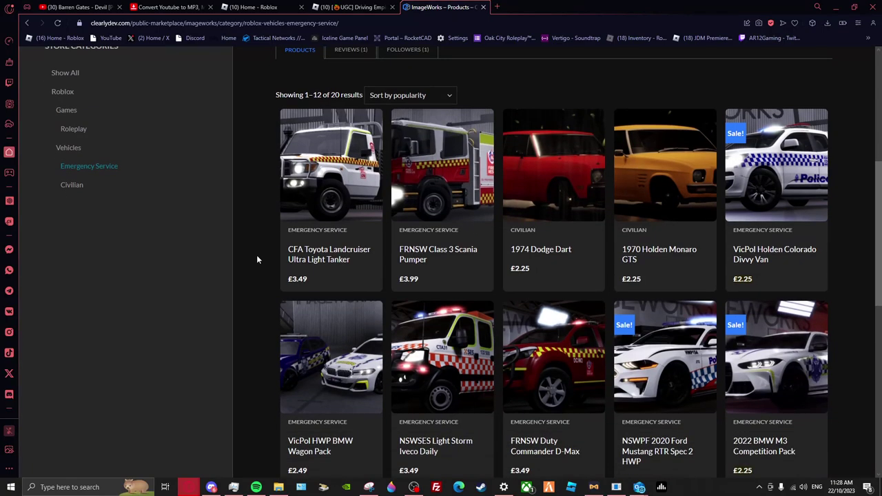
{"action": "scroll", "coordinate": [256, 255], "scroll_direction": "down", "scroll_amount": 3}
{"action": "scroll", "coordinate": [256, 255], "scroll_direction": "down", "scroll_amount": 2}
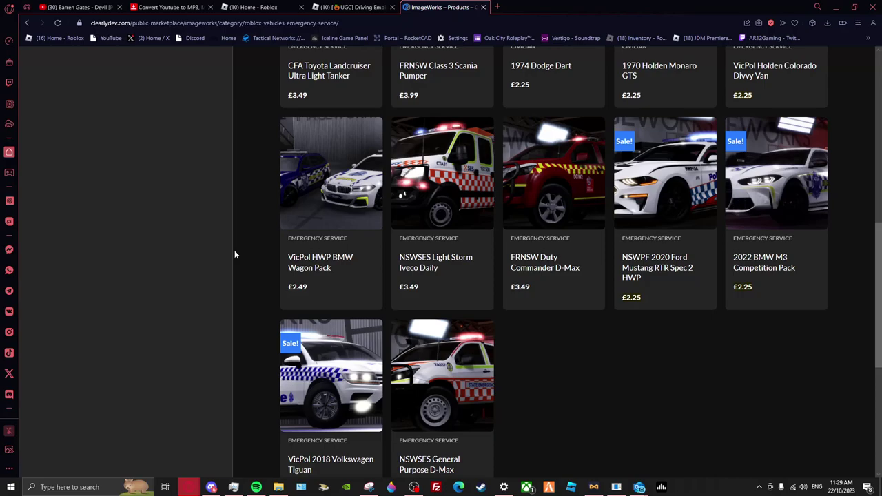
{"action": "scroll", "coordinate": [253, 258], "scroll_direction": "down", "scroll_amount": 5}
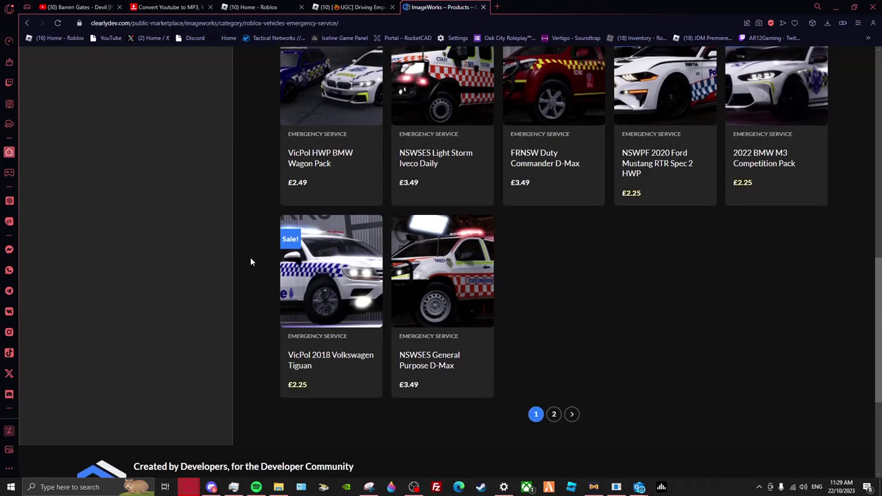
{"action": "scroll", "coordinate": [250, 257], "scroll_direction": "up", "scroll_amount": 3}
{"action": "scroll", "coordinate": [246, 245], "scroll_direction": "up", "scroll_amount": 1}
{"action": "scroll", "coordinate": [247, 245], "scroll_direction": "up", "scroll_amount": 1}
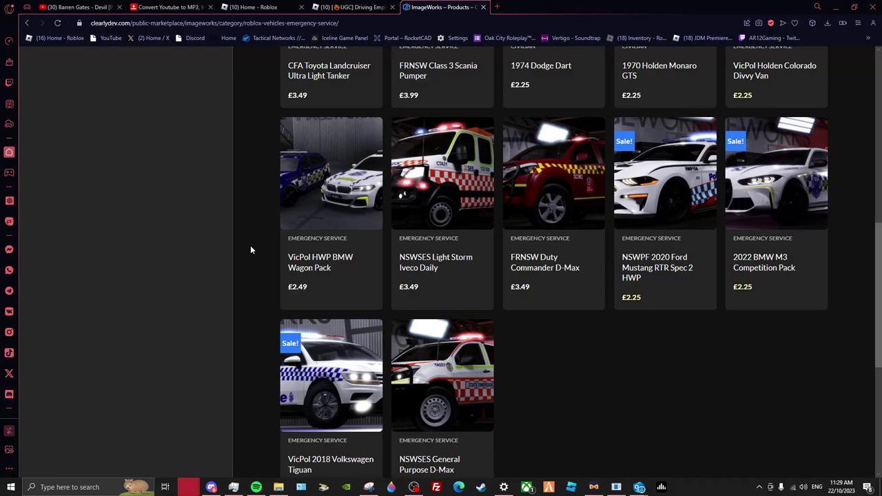
{"action": "scroll", "coordinate": [250, 245], "scroll_direction": "up", "scroll_amount": 3}
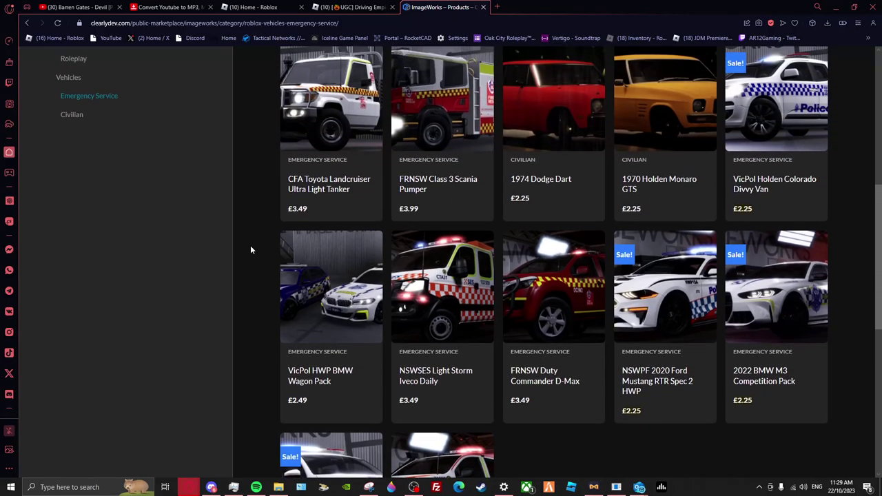
{"action": "scroll", "coordinate": [250, 245], "scroll_direction": "up", "scroll_amount": 2}
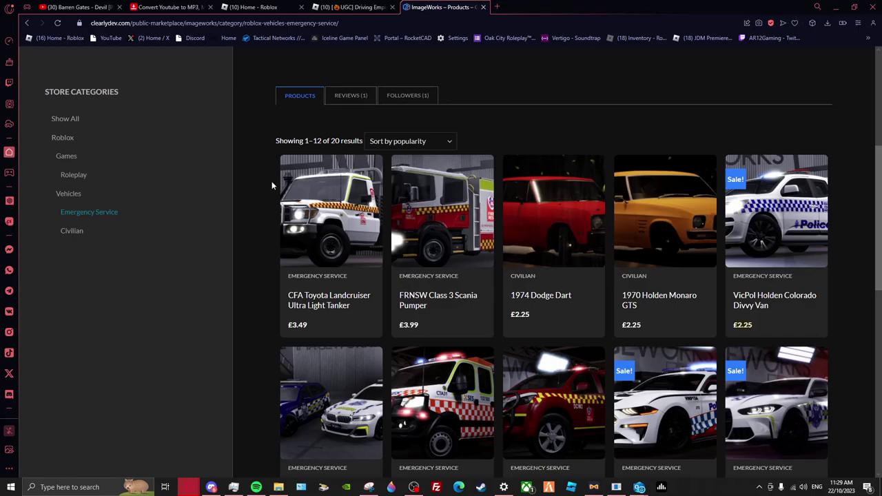
{"action": "scroll", "coordinate": [260, 223], "scroll_direction": "down", "scroll_amount": 3}
{"action": "scroll", "coordinate": [240, 208], "scroll_direction": "down", "scroll_amount": 3}
{"action": "scroll", "coordinate": [241, 208], "scroll_direction": "up", "scroll_amount": 8}
{"action": "scroll", "coordinate": [240, 208], "scroll_direction": "down", "scroll_amount": 8}
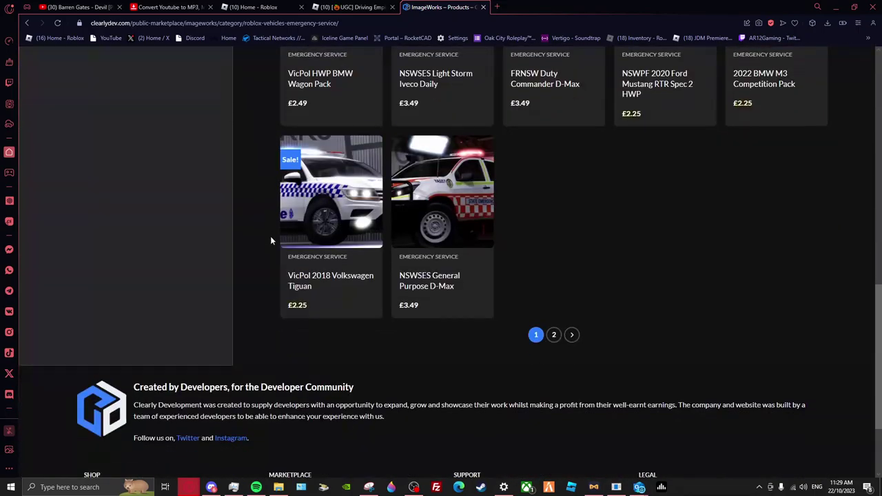
{"action": "scroll", "coordinate": [475, 275], "scroll_direction": "up", "scroll_amount": 5}
{"action": "scroll", "coordinate": [319, 112], "scroll_direction": "up", "scroll_amount": 2}
{"action": "scroll", "coordinate": [319, 114], "scroll_direction": "up", "scroll_amount": 3}
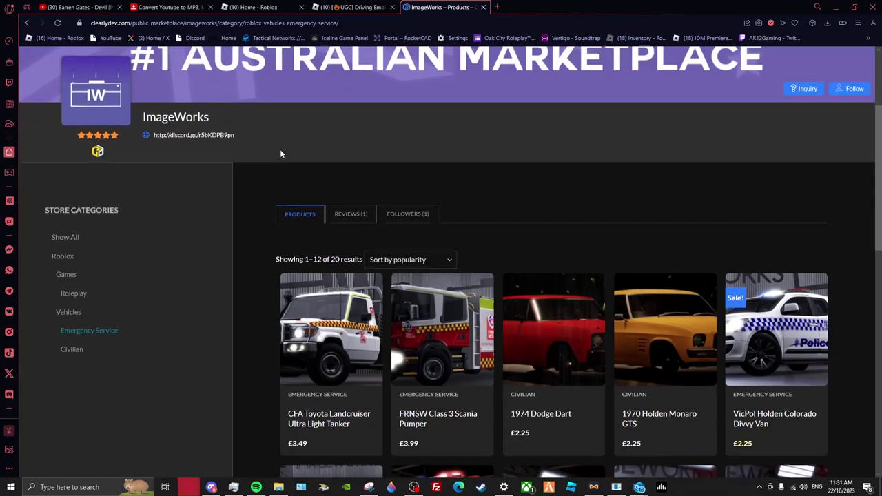
{"action": "scroll", "coordinate": [280, 149], "scroll_direction": "down", "scroll_amount": 3}
{"action": "scroll", "coordinate": [280, 149], "scroll_direction": "down", "scroll_amount": 3}
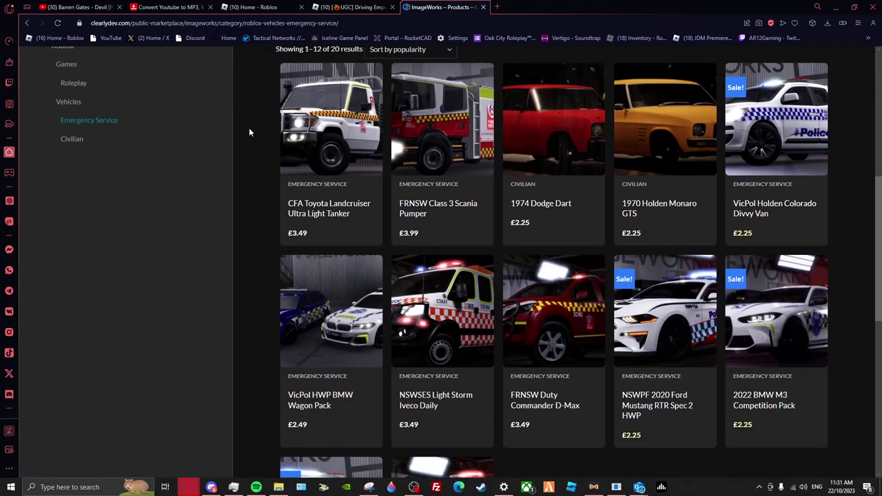
{"action": "scroll", "coordinate": [246, 133], "scroll_direction": "down", "scroll_amount": 3}
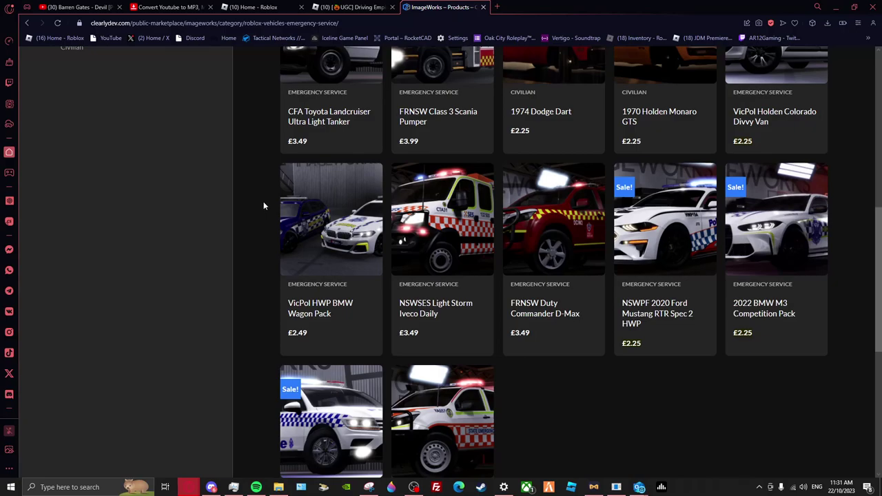
{"action": "scroll", "coordinate": [263, 202], "scroll_direction": "down", "scroll_amount": 3}
{"action": "scroll", "coordinate": [264, 201], "scroll_direction": "down", "scroll_amount": 3}
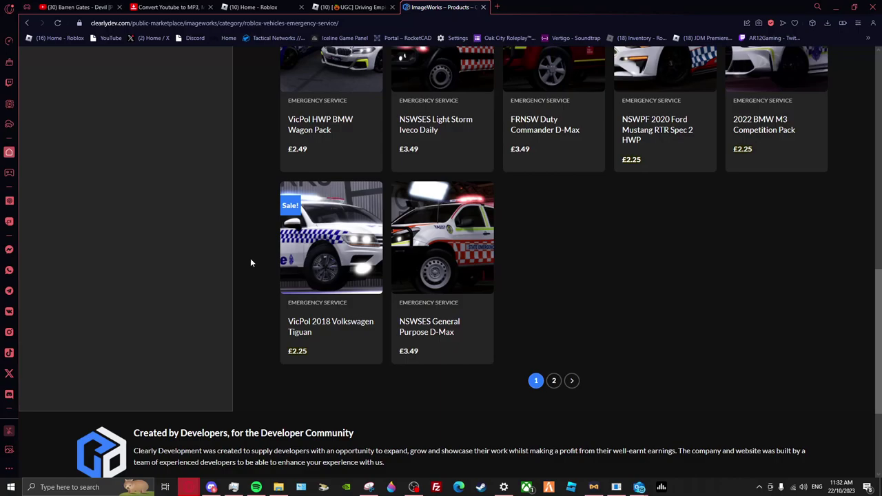
{"action": "scroll", "coordinate": [237, 214], "scroll_direction": "up", "scroll_amount": 2}
{"action": "scroll", "coordinate": [237, 213], "scroll_direction": "up", "scroll_amount": 2}
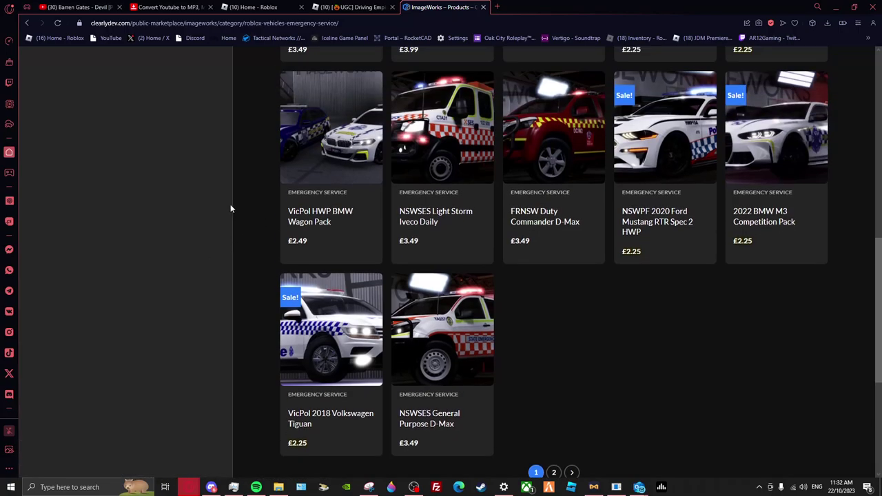
{"action": "scroll", "coordinate": [233, 180], "scroll_direction": "up", "scroll_amount": 2}
{"action": "right_click", "coordinate": [232, 179]}
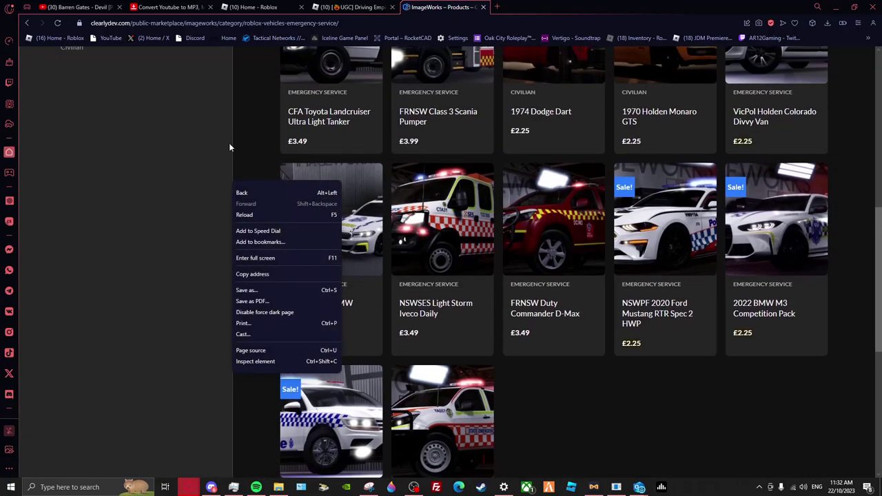
{"action": "key", "text": "Escape"}
{"action": "scroll", "coordinate": [241, 134], "scroll_direction": "up", "scroll_amount": 8}
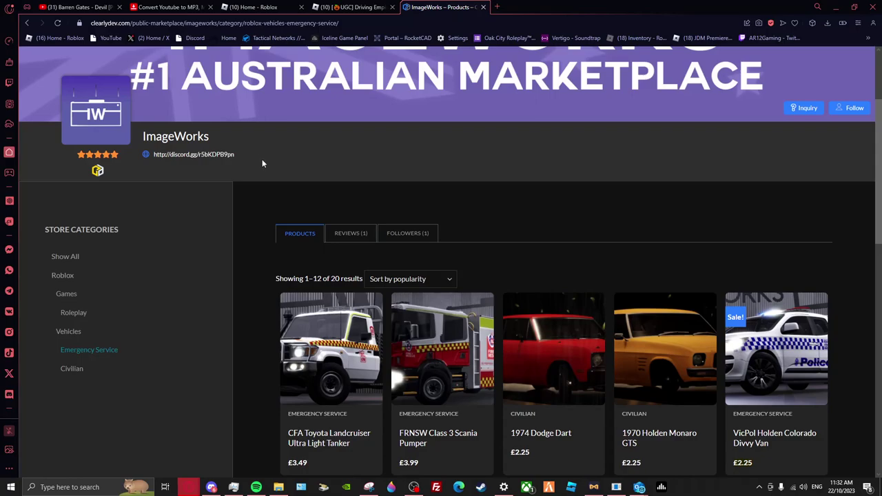
{"action": "scroll", "coordinate": [282, 153], "scroll_direction": "down", "scroll_amount": 1}
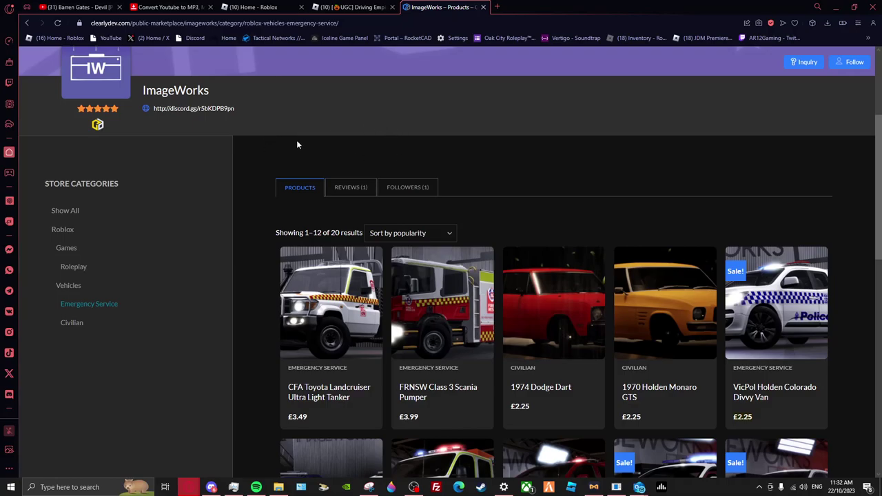
{"action": "scroll", "coordinate": [660, 158], "scroll_direction": "down", "scroll_amount": 6}
{"action": "scroll", "coordinate": [632, 159], "scroll_direction": "up", "scroll_amount": 6}
{"action": "scroll", "coordinate": [633, 159], "scroll_direction": "down", "scroll_amount": 6}
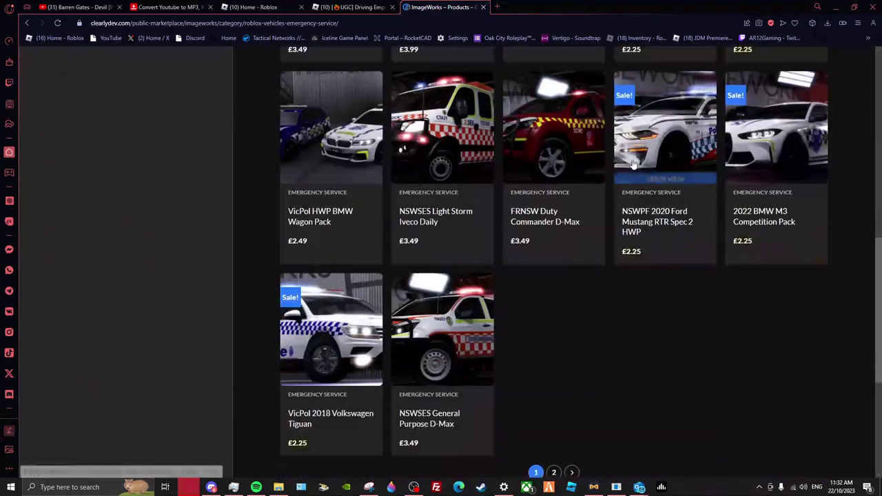
{"action": "scroll", "coordinate": [629, 398], "scroll_direction": "down", "scroll_amount": 5}
{"action": "scroll", "coordinate": [606, 345], "scroll_direction": "up", "scroll_amount": 6}
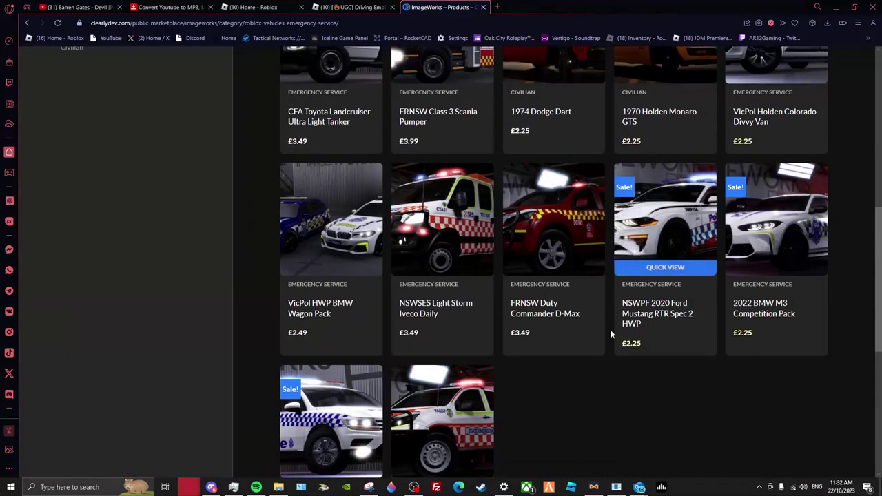
{"action": "scroll", "coordinate": [603, 338], "scroll_direction": "down", "scroll_amount": 2}
{"action": "scroll", "coordinate": [594, 279], "scroll_direction": "up", "scroll_amount": 1}
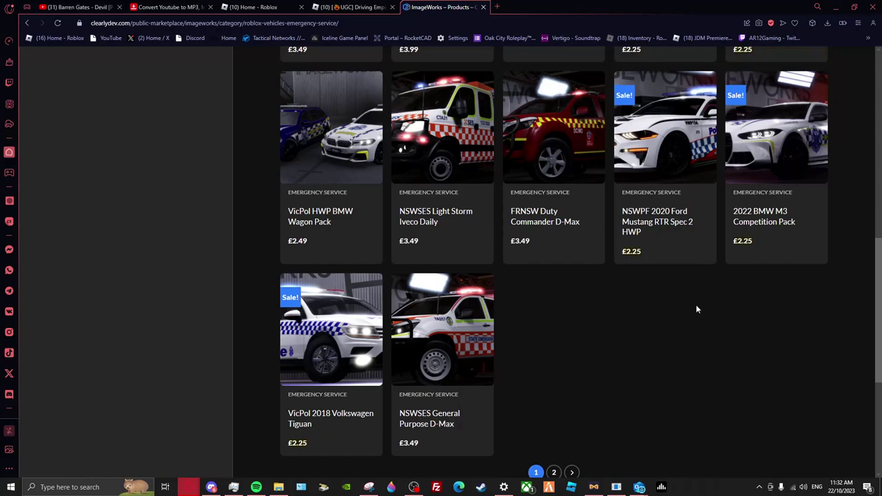
{"action": "scroll", "coordinate": [802, 298], "scroll_direction": "down", "scroll_amount": 3}
{"action": "scroll", "coordinate": [785, 283], "scroll_direction": "down", "scroll_amount": 3}
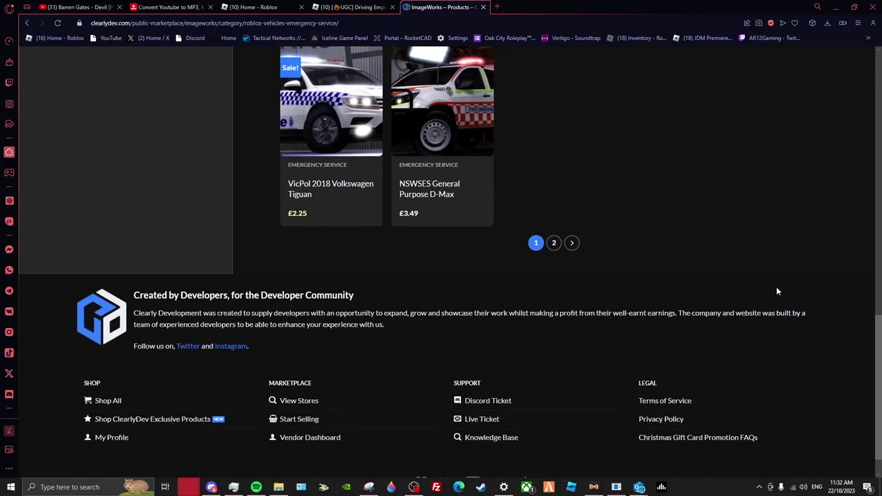
{"action": "scroll", "coordinate": [761, 279], "scroll_direction": "up", "scroll_amount": 3}
{"action": "scroll", "coordinate": [576, 312], "scroll_direction": "up", "scroll_amount": 1}
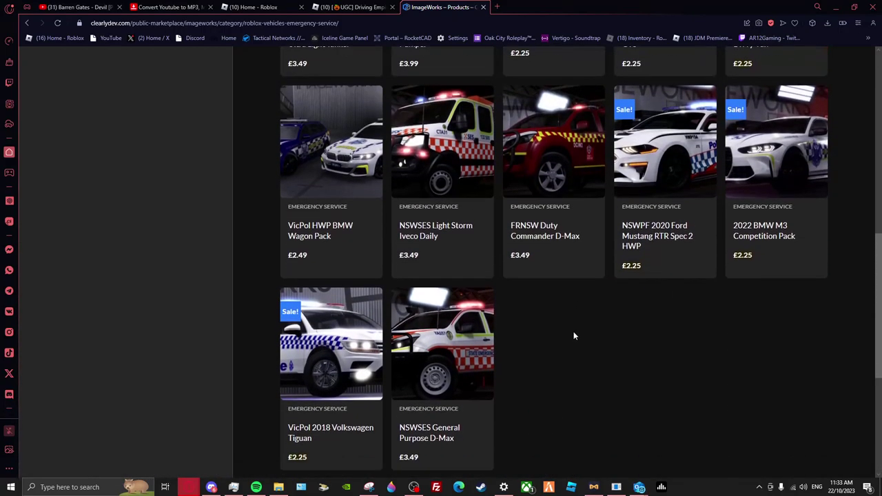
{"action": "scroll", "coordinate": [574, 321], "scroll_direction": "down", "scroll_amount": 1}
{"action": "scroll", "coordinate": [573, 323], "scroll_direction": "down", "scroll_amount": 1}
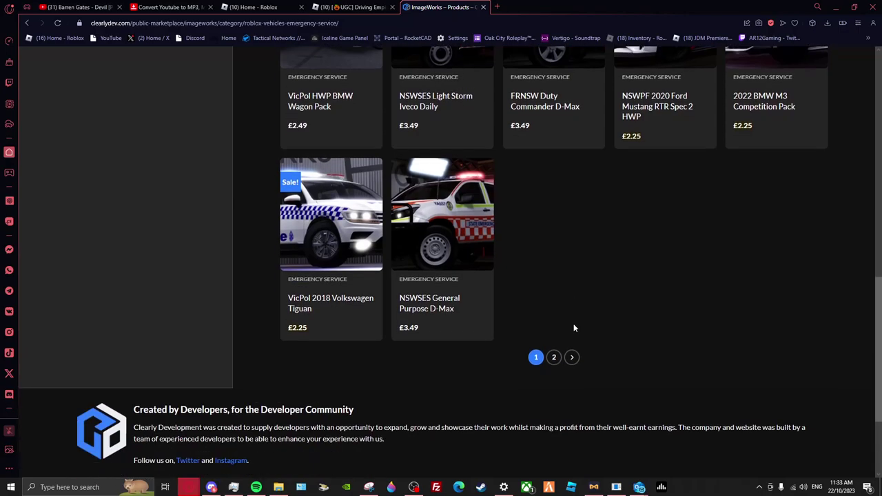
{"action": "scroll", "coordinate": [573, 323], "scroll_direction": "down", "scroll_amount": 1}
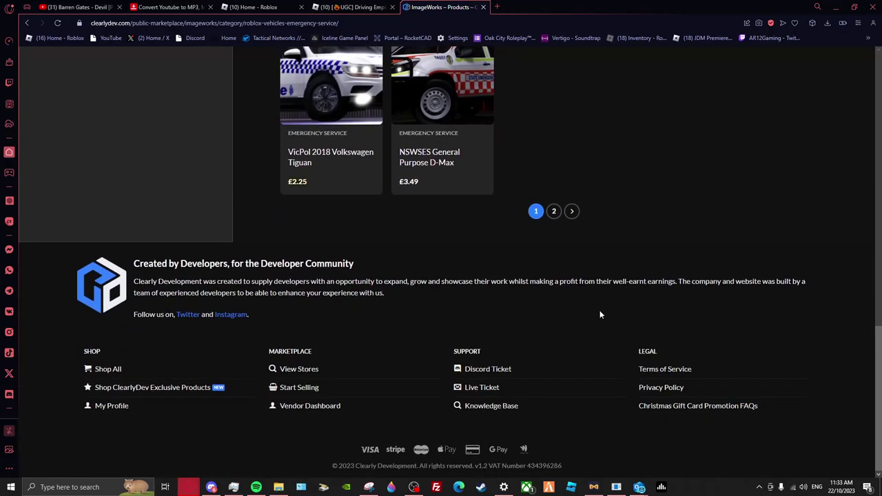
{"action": "scroll", "coordinate": [624, 268], "scroll_direction": "up", "scroll_amount": 1}
{"action": "scroll", "coordinate": [666, 255], "scroll_direction": "down", "scroll_amount": 1}
{"action": "scroll", "coordinate": [654, 258], "scroll_direction": "up", "scroll_amount": 2}
{"action": "scroll", "coordinate": [654, 259], "scroll_direction": "up", "scroll_amount": 1}
{"action": "scroll", "coordinate": [655, 257], "scroll_direction": "down", "scroll_amount": 1}
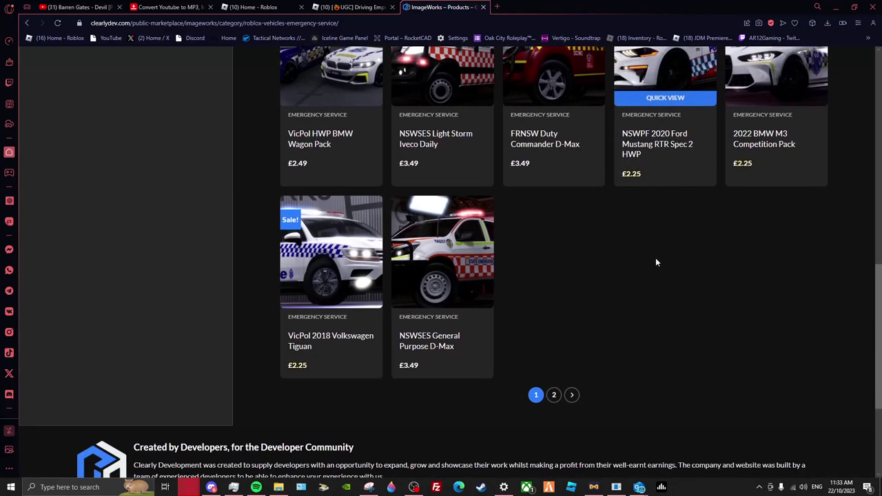
{"action": "scroll", "coordinate": [655, 258], "scroll_direction": "up", "scroll_amount": 1}
{"action": "scroll", "coordinate": [630, 264], "scroll_direction": "up", "scroll_amount": 1}
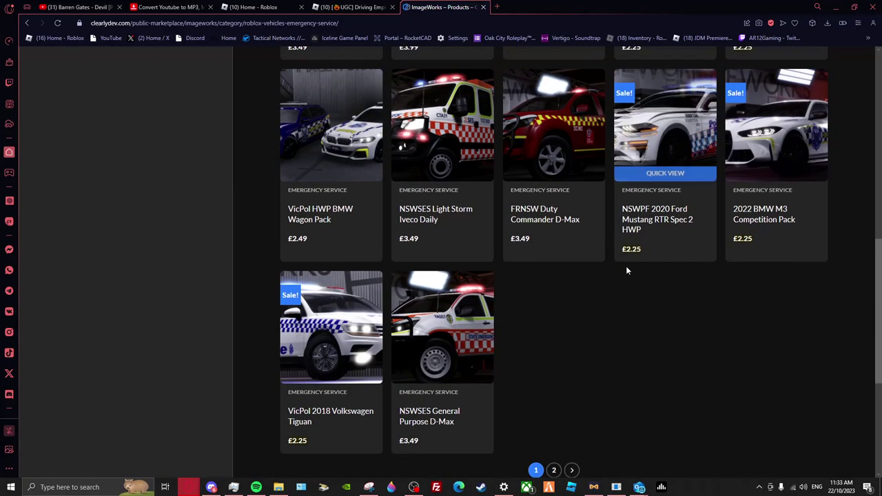
{"action": "scroll", "coordinate": [626, 266], "scroll_direction": "down", "scroll_amount": 1}
{"action": "scroll", "coordinate": [608, 266], "scroll_direction": "up", "scroll_amount": 1}
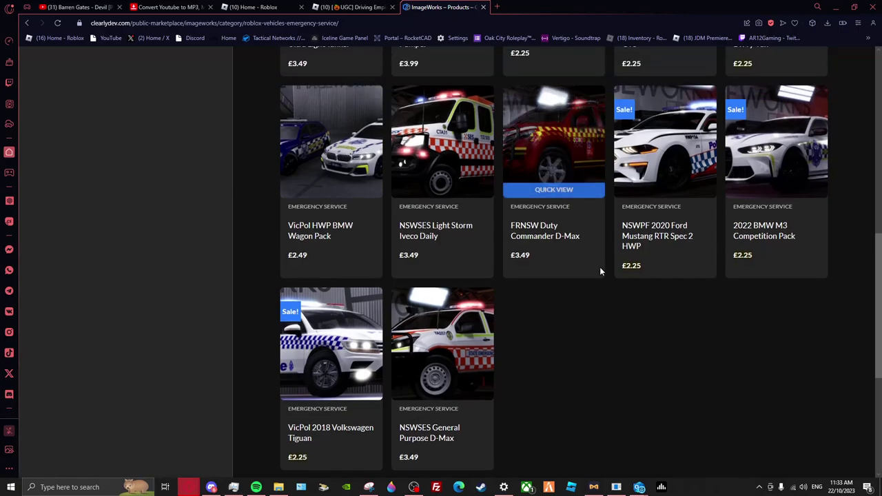
{"action": "scroll", "coordinate": [600, 266], "scroll_direction": "down", "scroll_amount": 1}
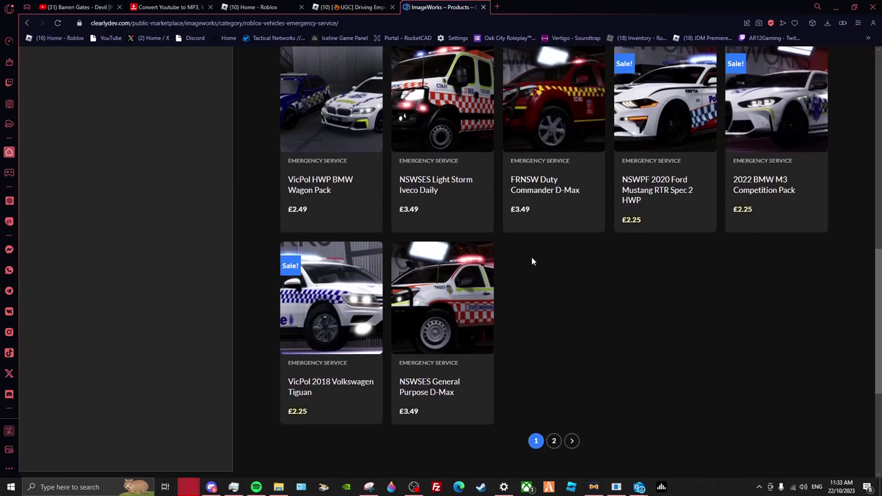